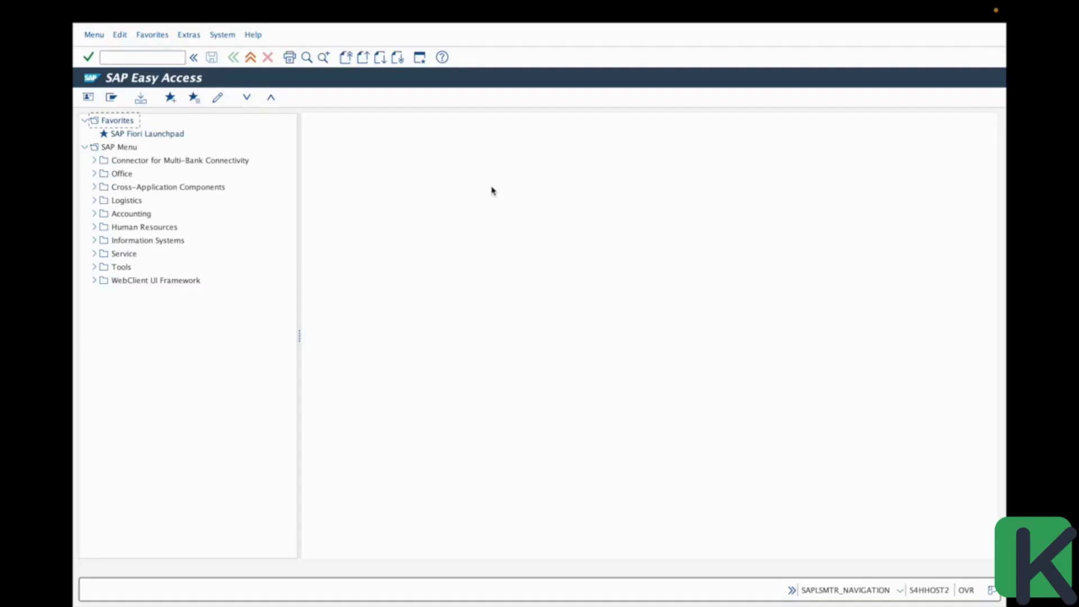
Step: Start transaction SU01 (User Maintenance) from the command field
{"action": "left_click", "coordinate": [156, 58]}
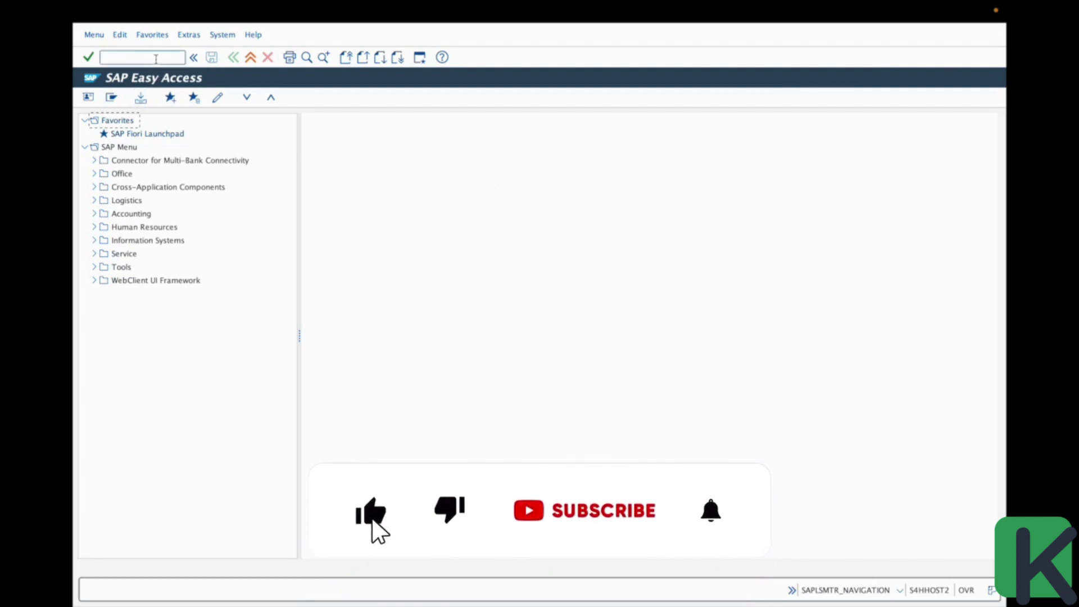
{"action": "type", "text": "su01"}
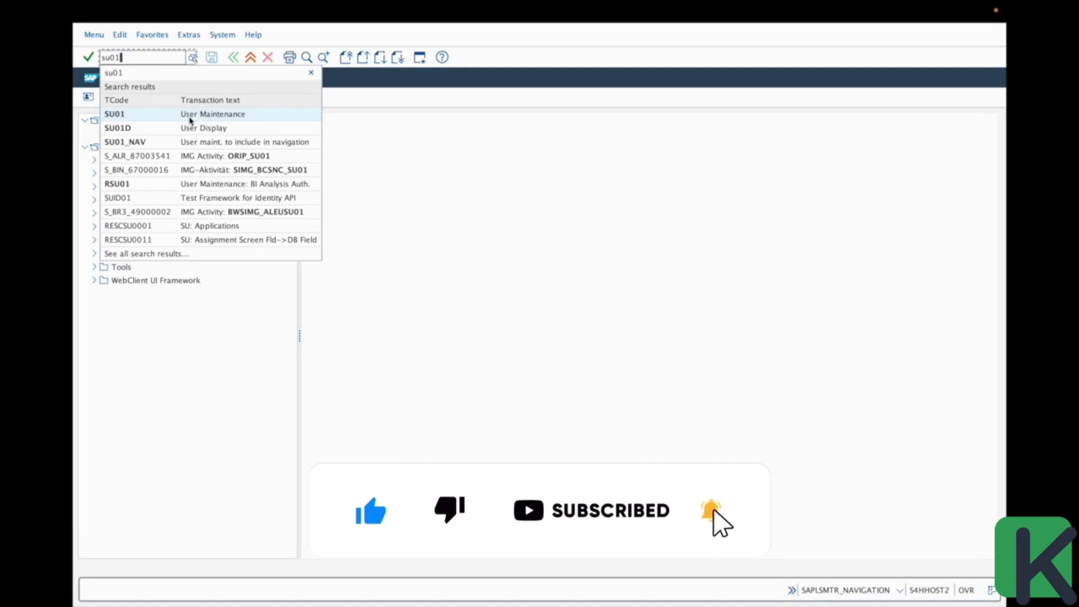
{"action": "left_click", "coordinate": [196, 115]}
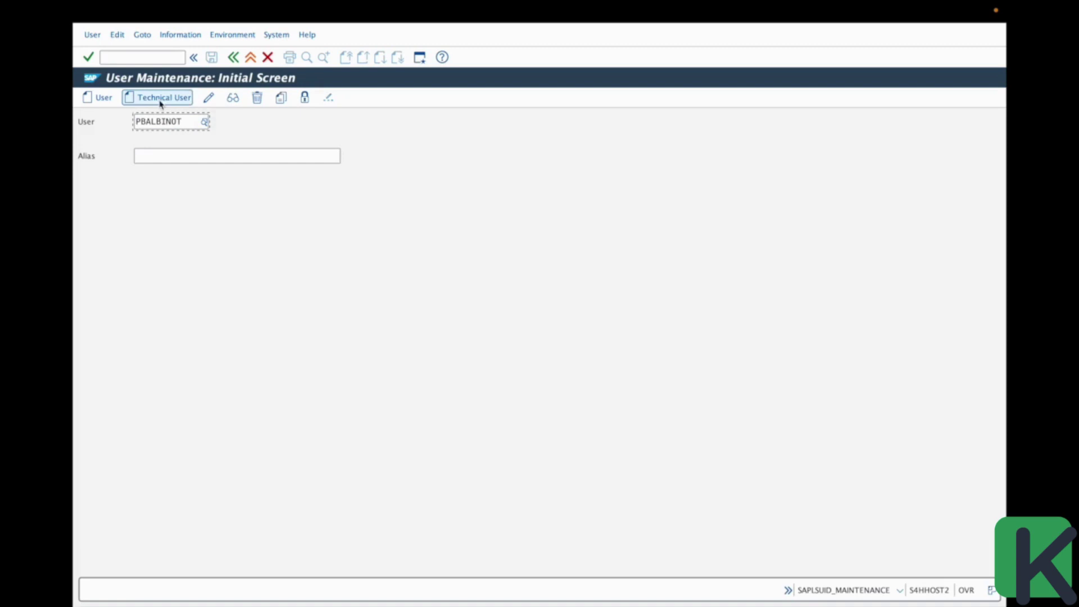
{"action": "key", "text": "ctrl+a"}
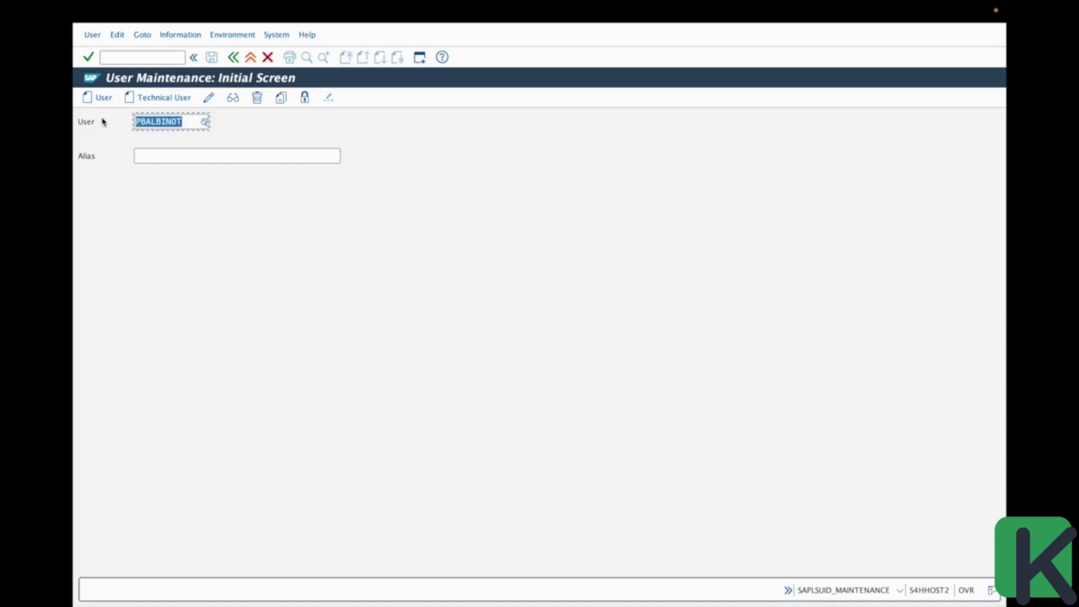
{"action": "left_click", "coordinate": [168, 122]}
{"action": "double_click", "coordinate": [163, 123]}
Step: Switch the user to change mode and review Title, Last Name, First Name, Full Name and Language
{"action": "left_click", "coordinate": [209, 98]}
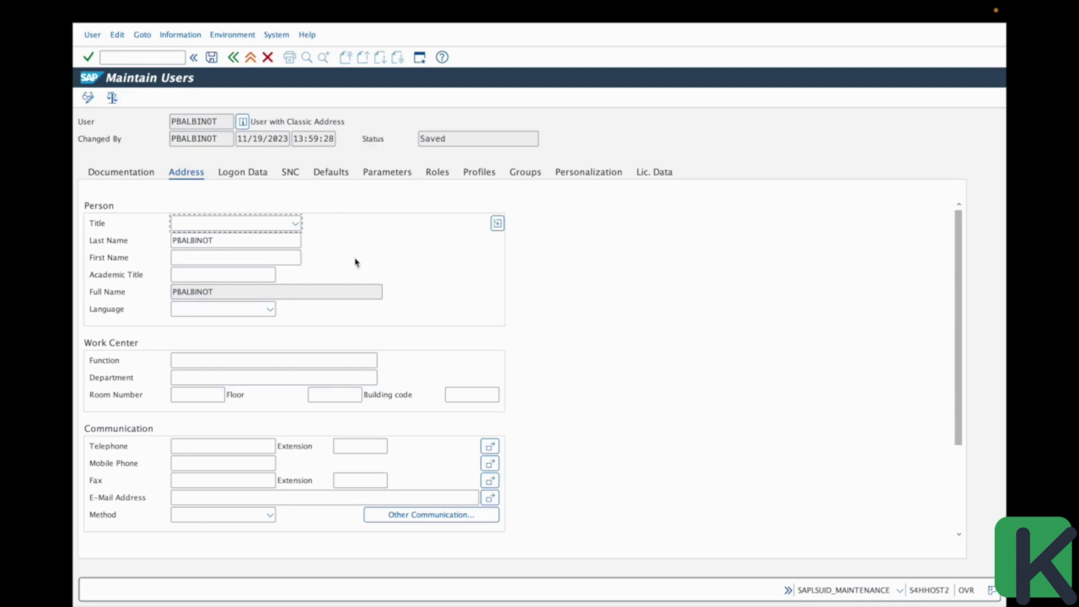
{"action": "left_click", "coordinate": [205, 223]}
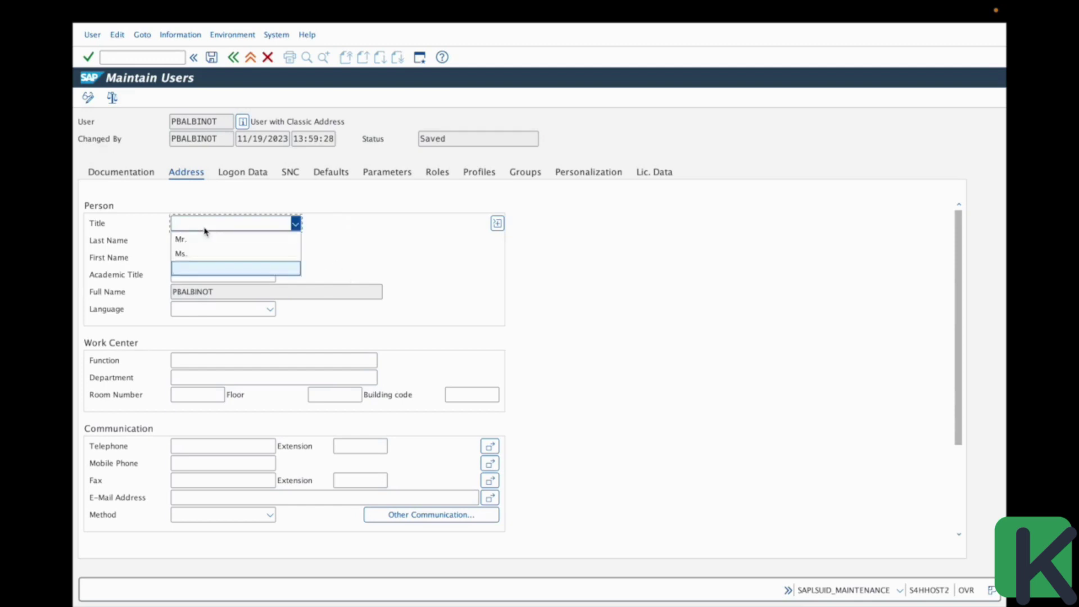
{"action": "left_click", "coordinate": [205, 227]}
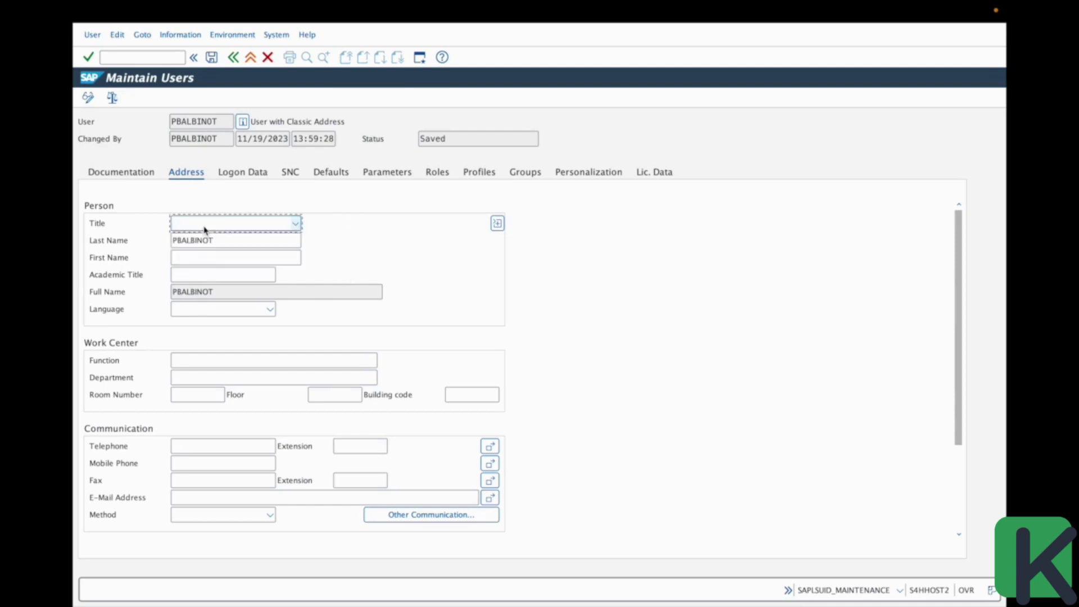
{"action": "left_click_drag", "start_coordinate": [214, 241], "coordinate": [155, 244]}
{"action": "left_click", "coordinate": [193, 257]}
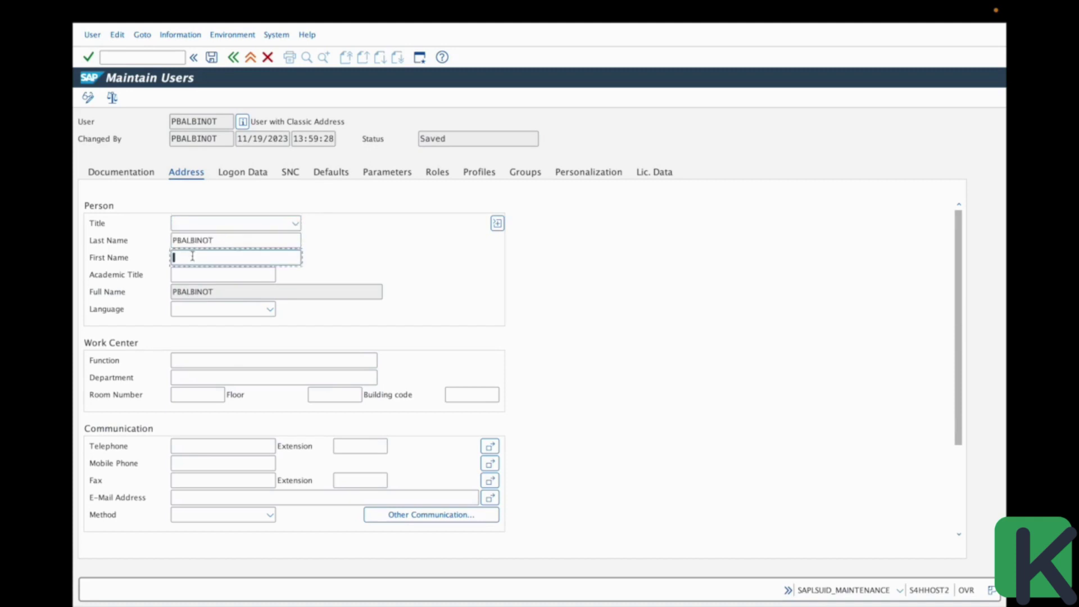
{"action": "left_click", "coordinate": [235, 291]}
{"action": "left_click_drag", "start_coordinate": [235, 290], "coordinate": [163, 289]}
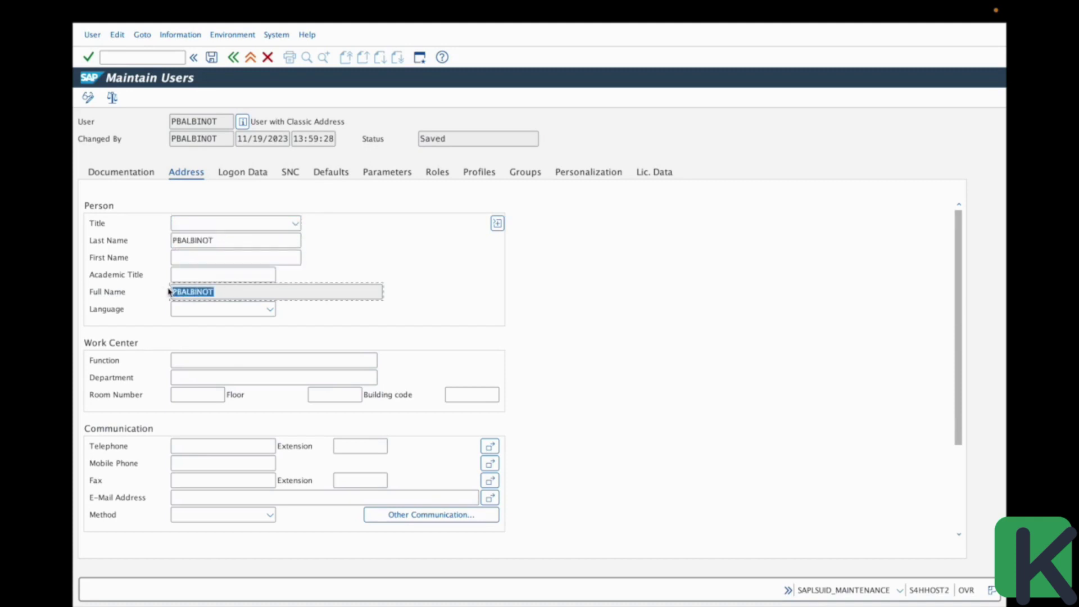
{"action": "left_click", "coordinate": [270, 309]}
{"action": "left_click", "coordinate": [272, 311]}
{"action": "scroll", "coordinate": [309, 319], "scroll_direction": "down", "scroll_amount": 2}
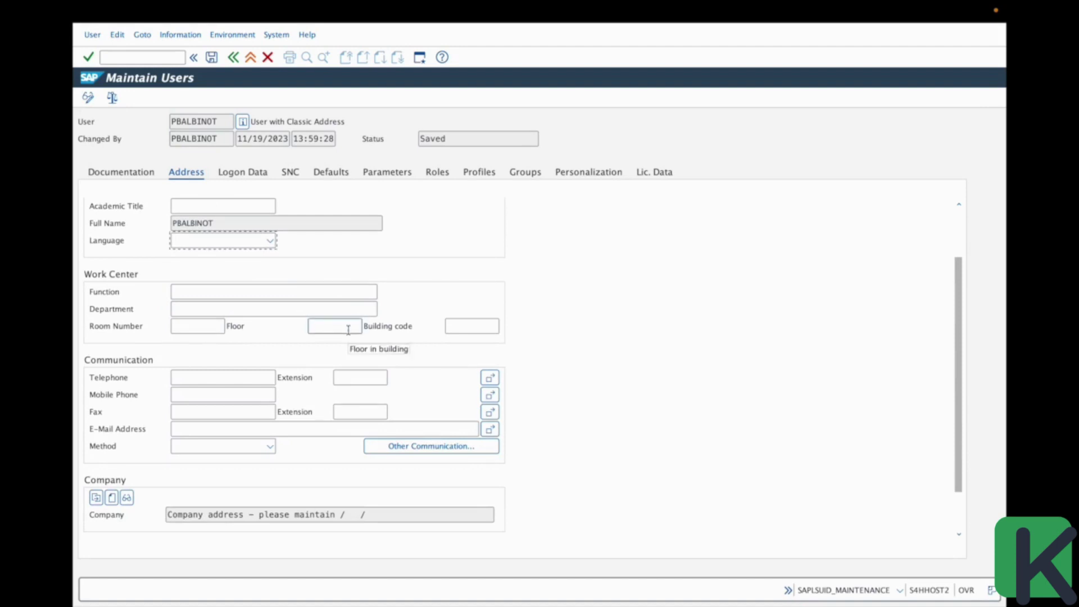
{"action": "left_click", "coordinate": [246, 291]}
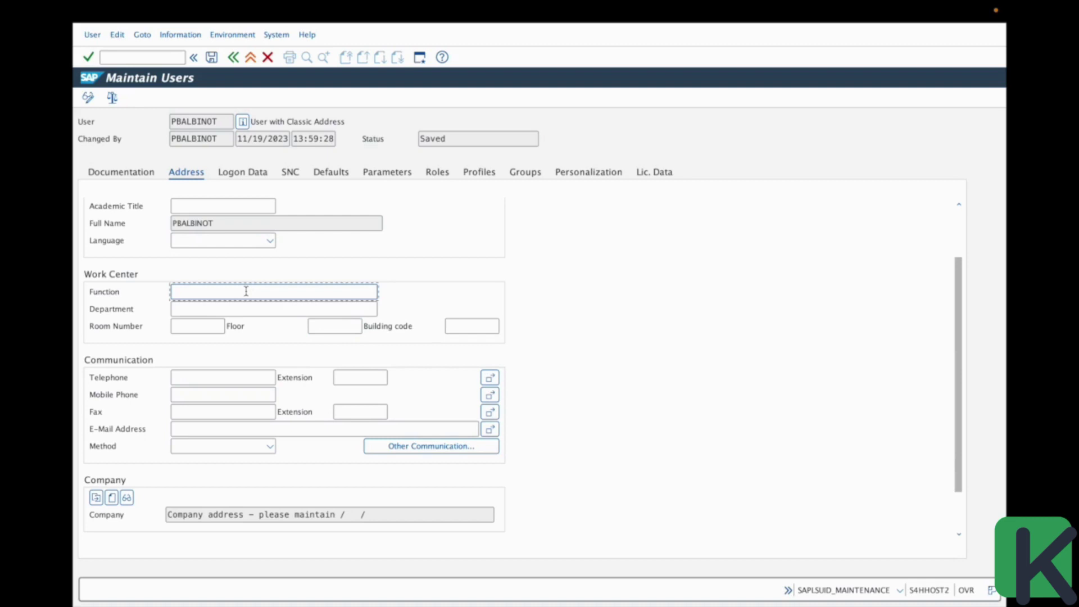
{"action": "left_click", "coordinate": [197, 307]}
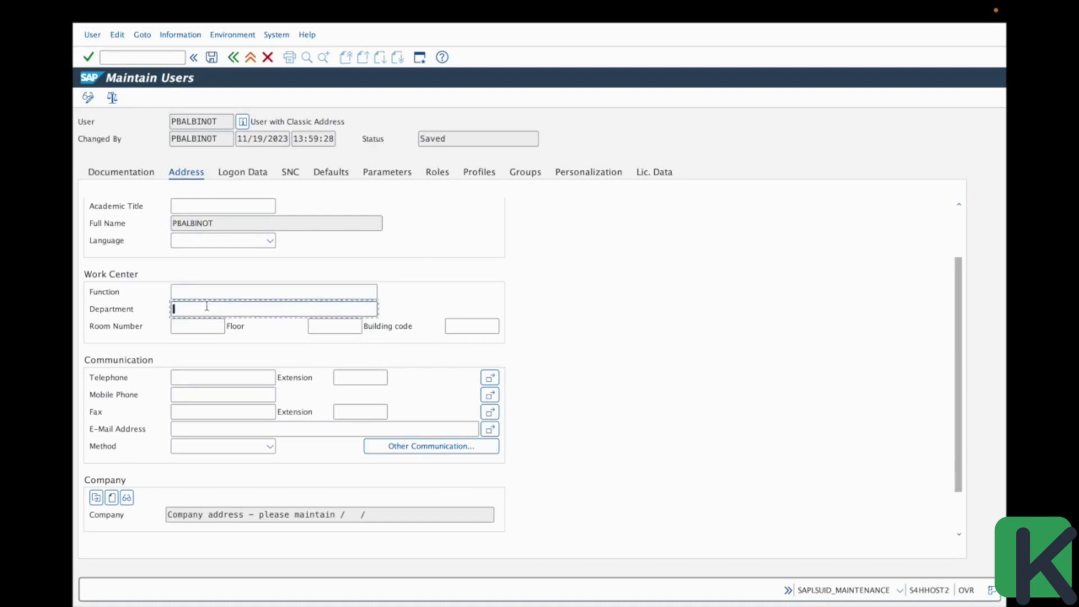
{"action": "left_click", "coordinate": [183, 326]}
{"action": "left_click", "coordinate": [319, 326]}
{"action": "left_click", "coordinate": [459, 329]}
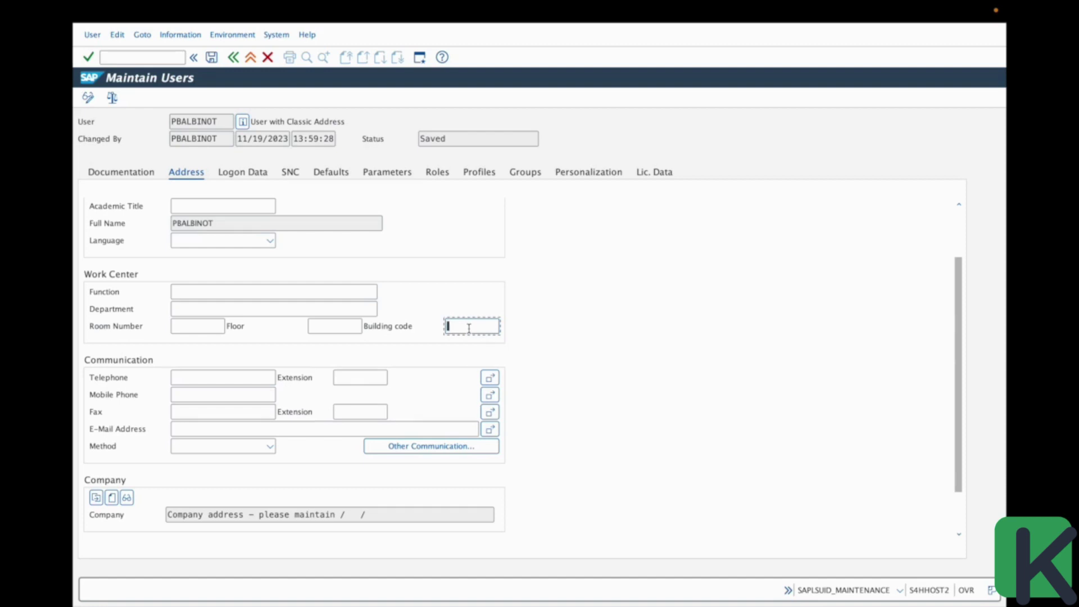
{"action": "scroll", "coordinate": [206, 409], "scroll_direction": "down", "scroll_amount": 1}
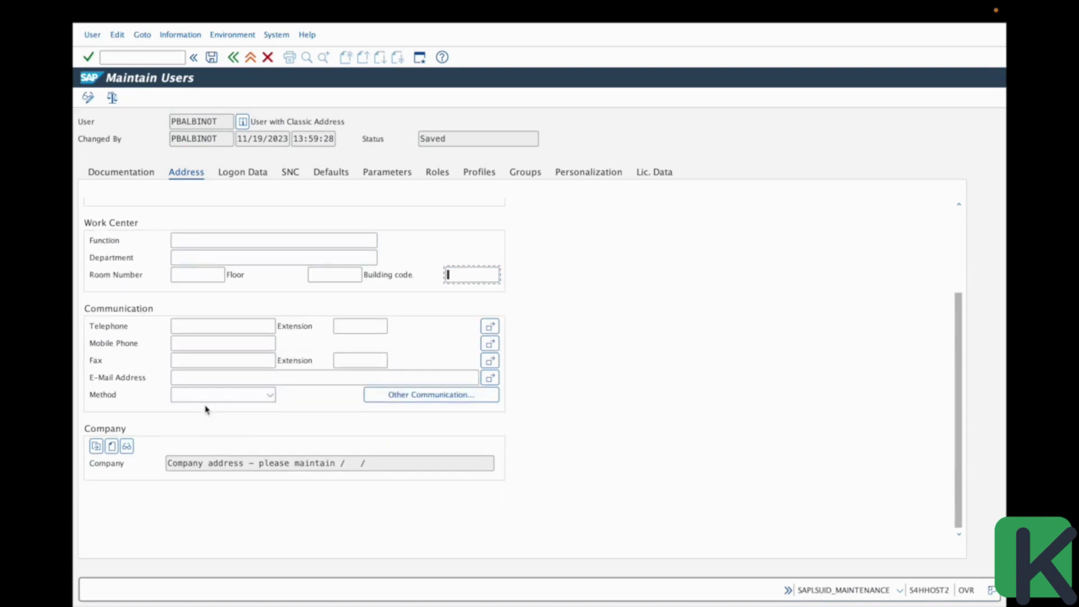
{"action": "left_click", "coordinate": [200, 326]}
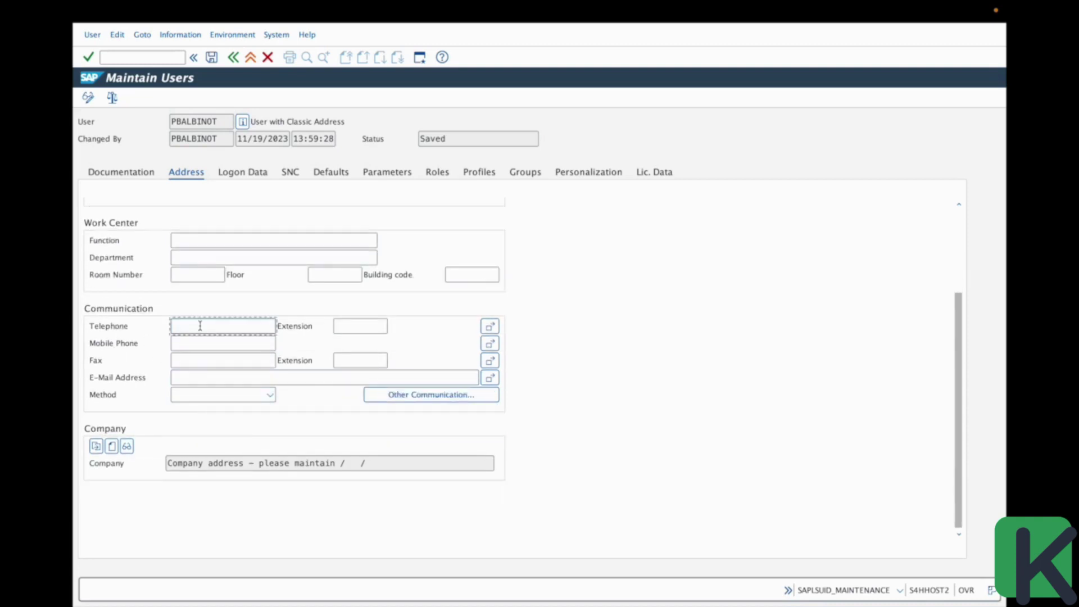
{"action": "key", "text": "Tab"}
{"action": "left_click", "coordinate": [231, 340]}
{"action": "left_click", "coordinate": [241, 172]}
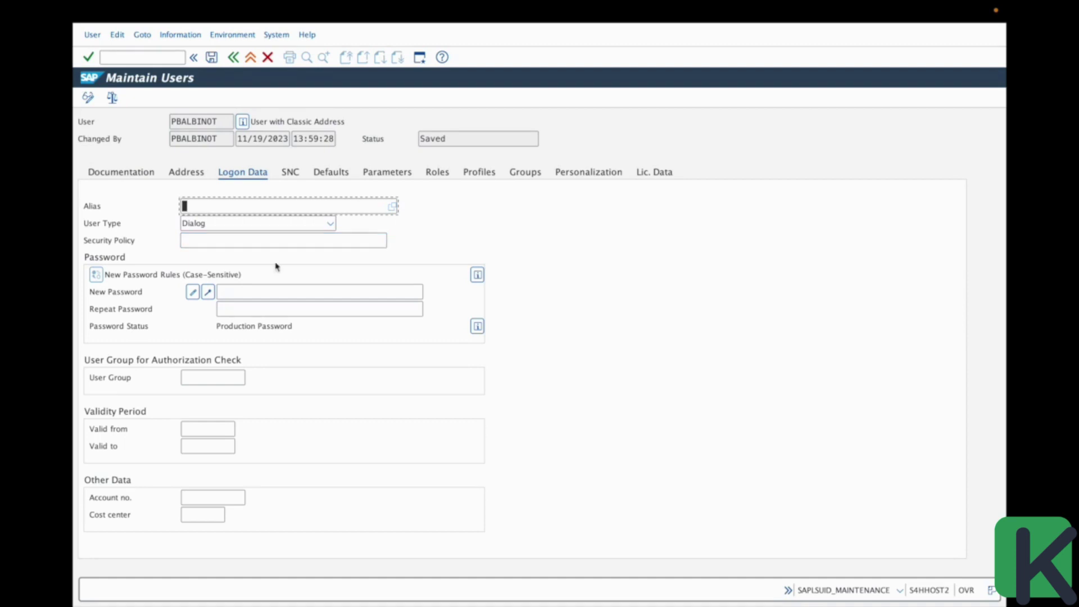
{"action": "left_click", "coordinate": [257, 293]}
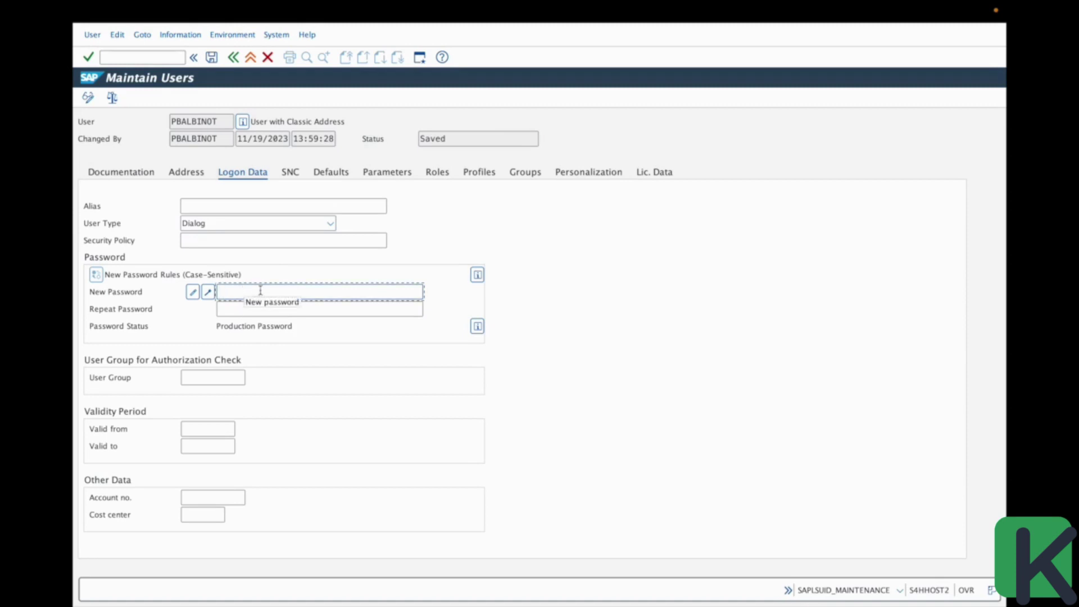
{"action": "left_click", "coordinate": [233, 309]}
{"action": "left_click", "coordinate": [242, 291]}
{"action": "left_click", "coordinate": [232, 310]}
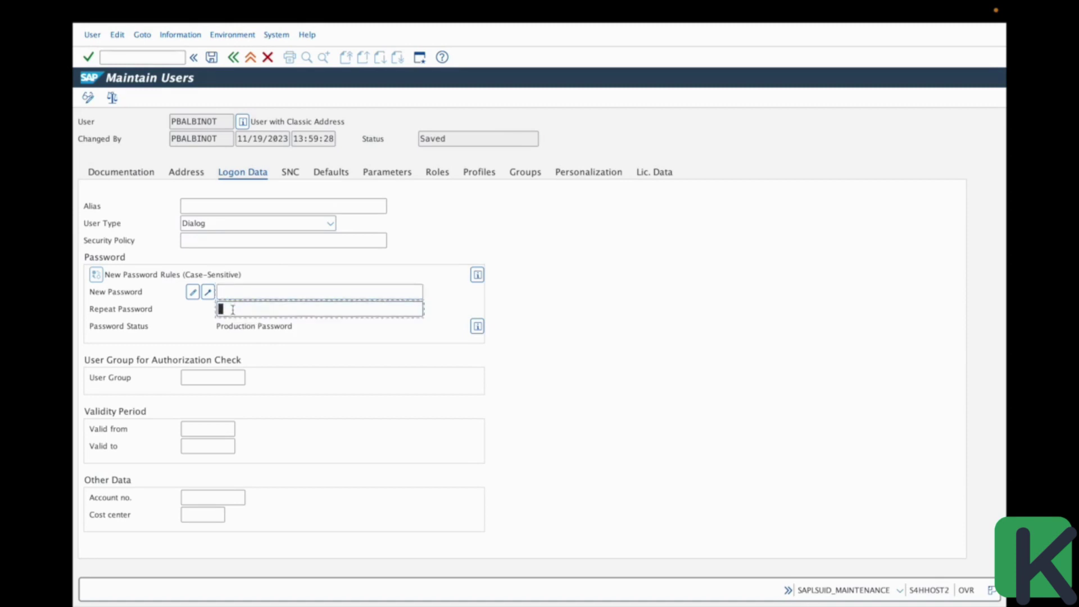
{"action": "left_click", "coordinate": [248, 292]}
{"action": "left_click", "coordinate": [237, 311]}
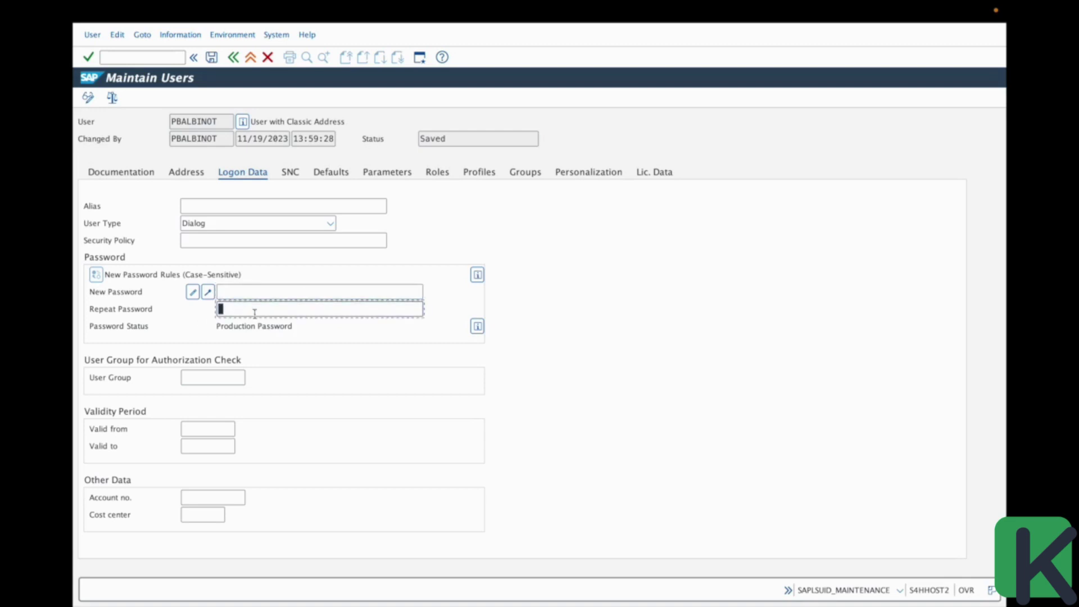
{"action": "left_click", "coordinate": [210, 448]}
{"action": "type", "text": "31,1"}
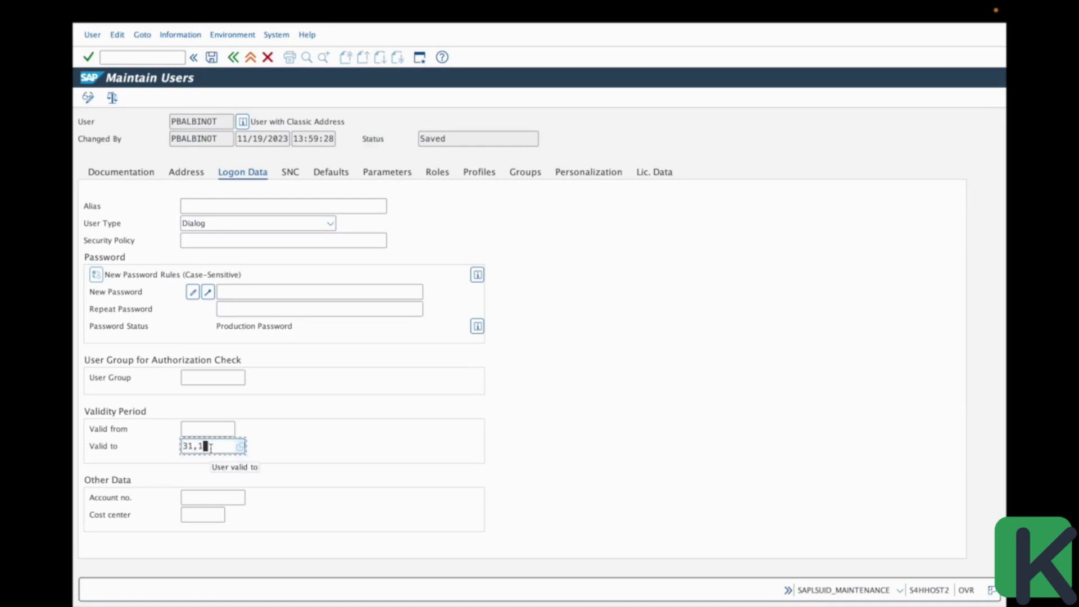
{"action": "key", "text": "BackSpace"}
{"action": "key", "text": "BackSpace"}
{"action": "type", "text": ".12.2024"}
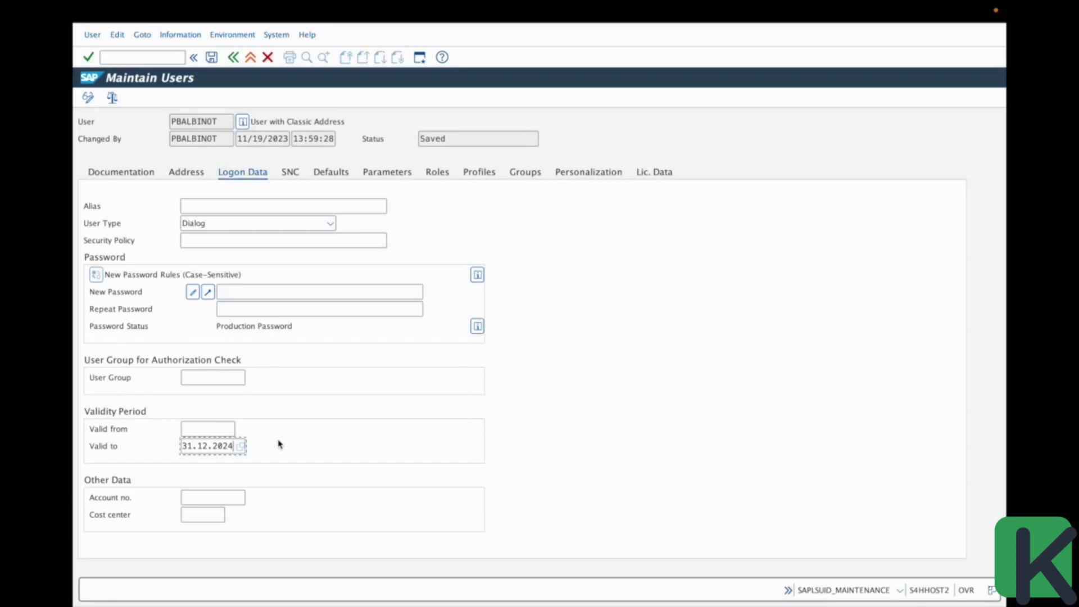
{"action": "key", "text": "ctrl+a"}
{"action": "key", "text": "Delete"}
Step: Show the SNC tab, where SNC is inactive and no SNC name is defined
{"action": "left_click", "coordinate": [293, 174]}
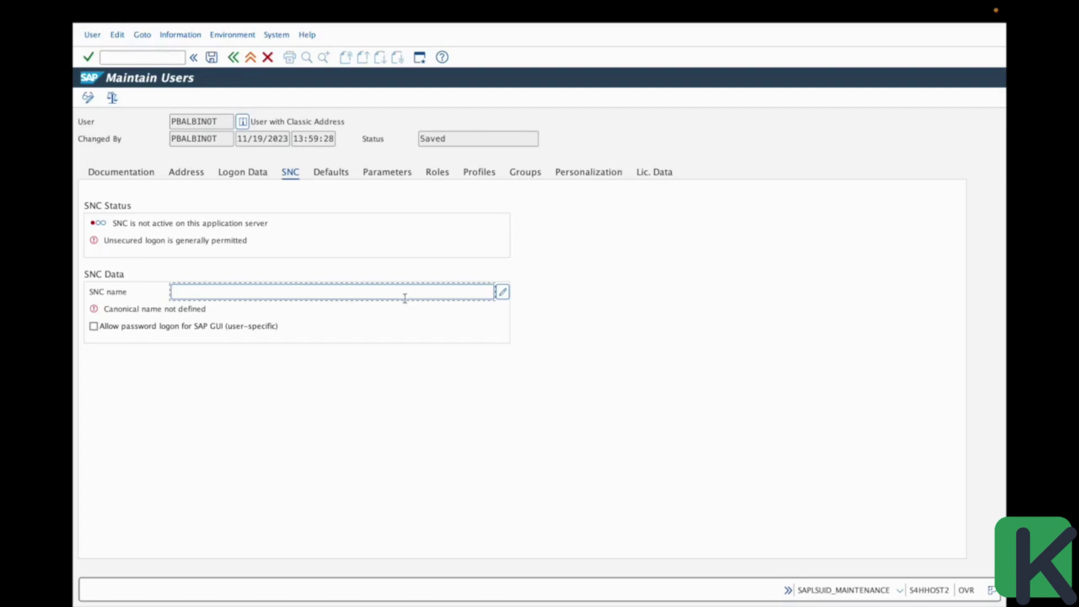
Step: Display the Defaults tab and inspect logon language EN and output device LP01
{"action": "left_click", "coordinate": [331, 172]}
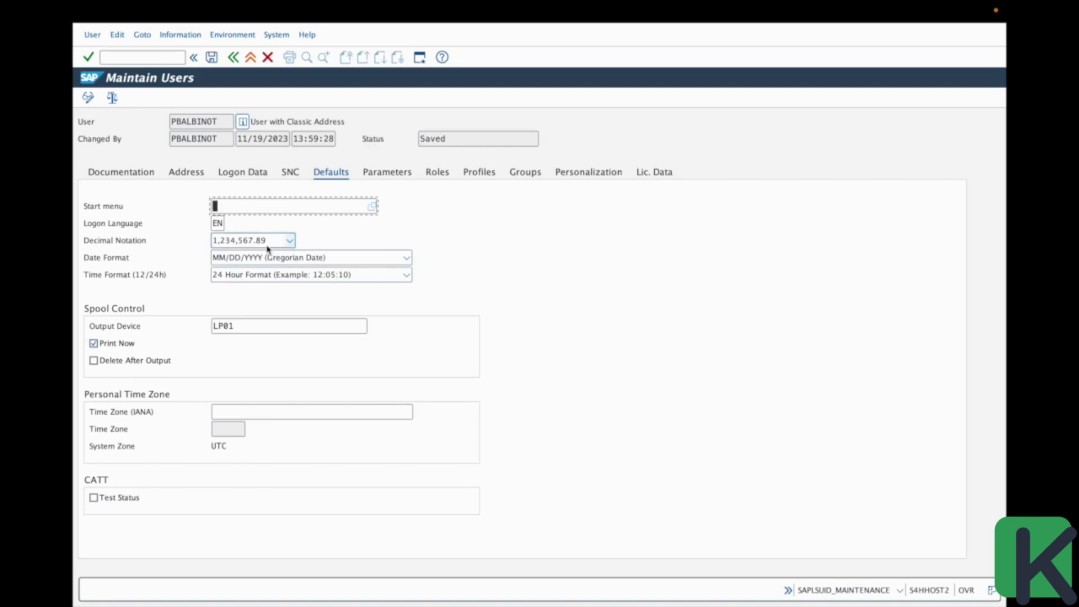
{"action": "double_click", "coordinate": [217, 224]}
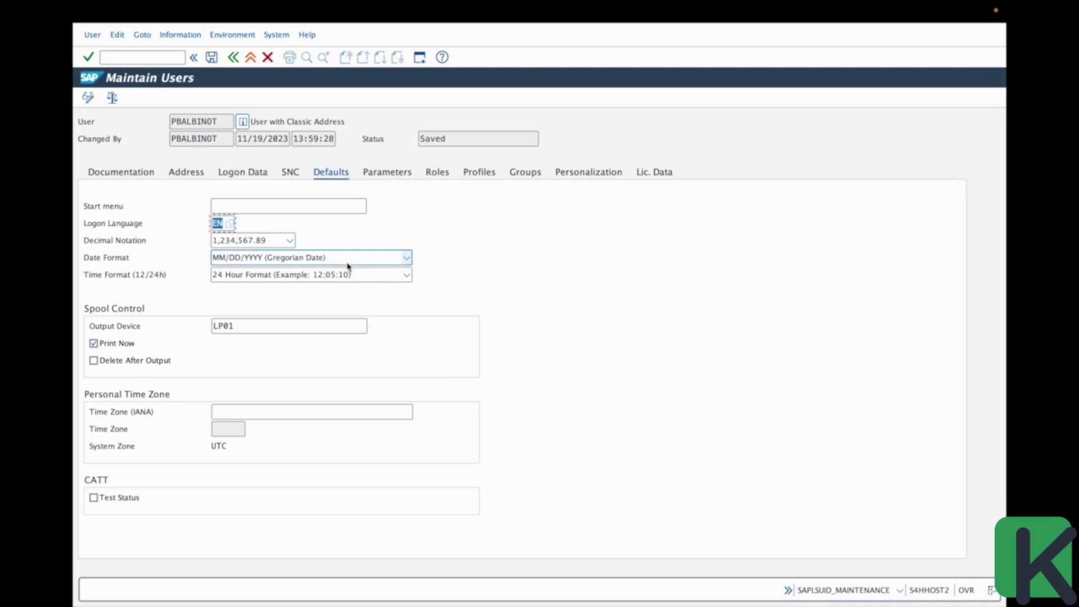
{"action": "left_click", "coordinate": [275, 326]}
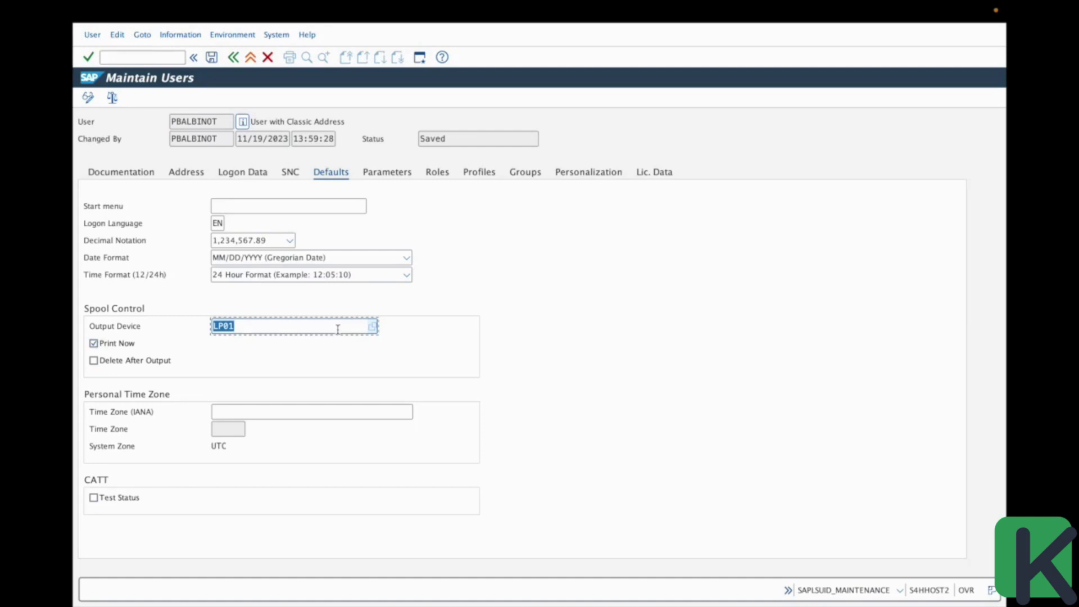
{"action": "left_click", "coordinate": [247, 324]}
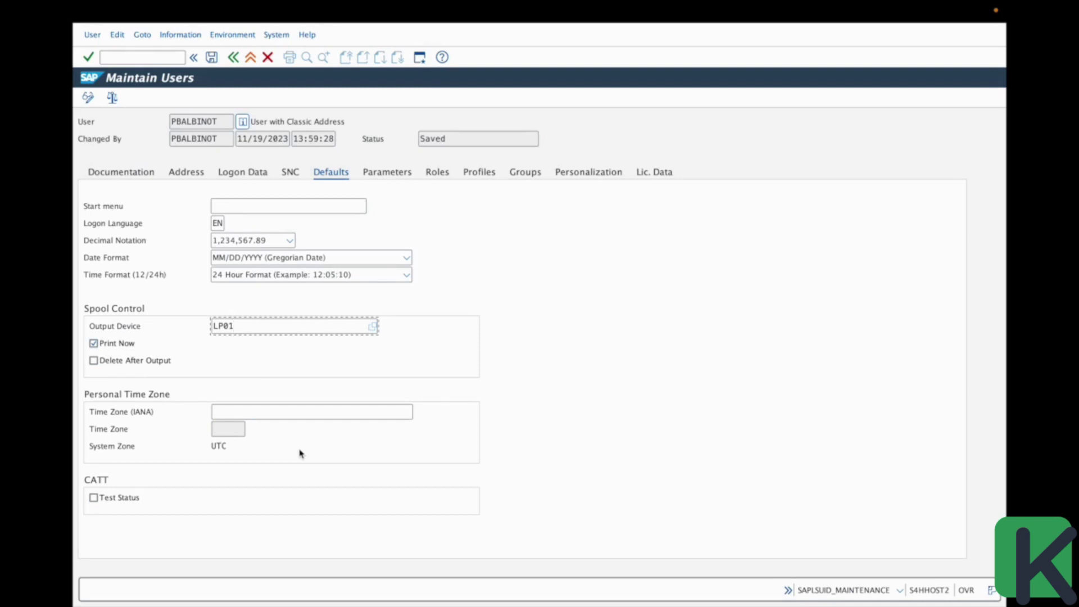
Step: Display the Parameters tab listing parameter SCL with value G
{"action": "left_click", "coordinate": [400, 171]}
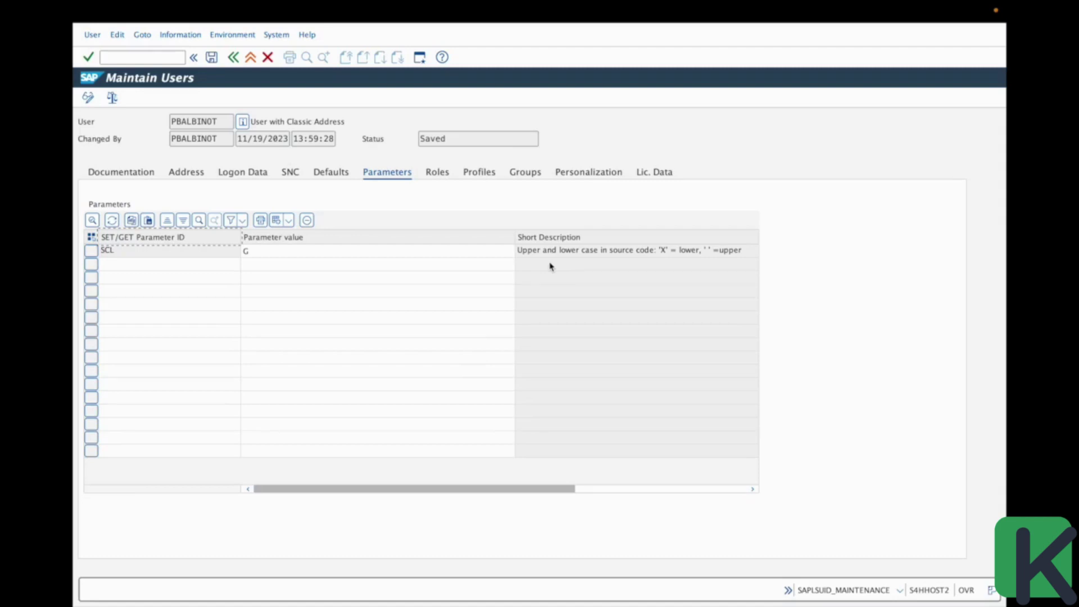
{"action": "left_click", "coordinate": [150, 263]}
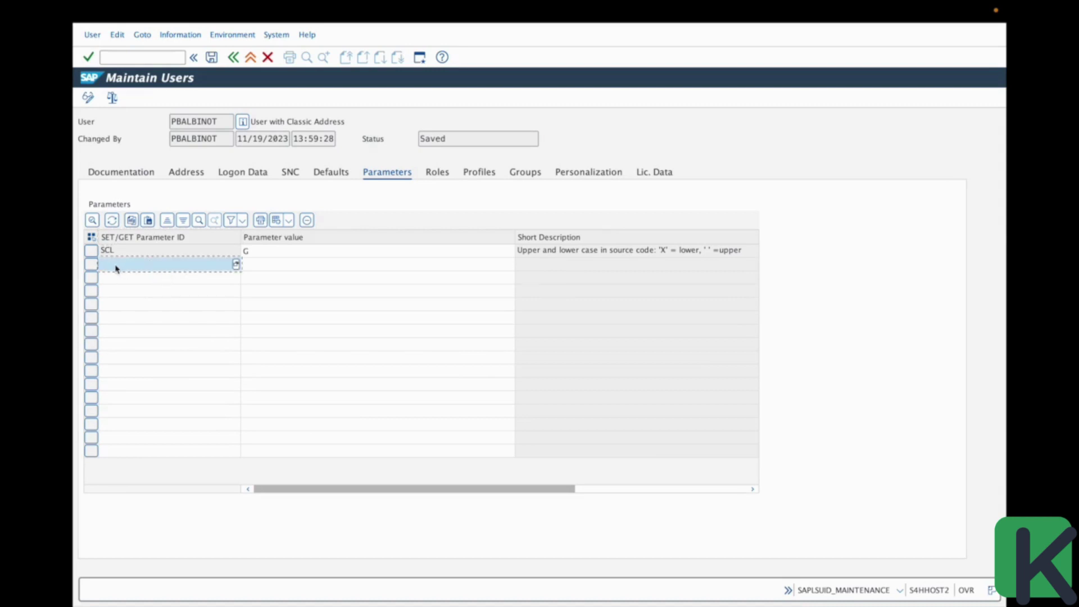
{"action": "left_click", "coordinate": [289, 262]}
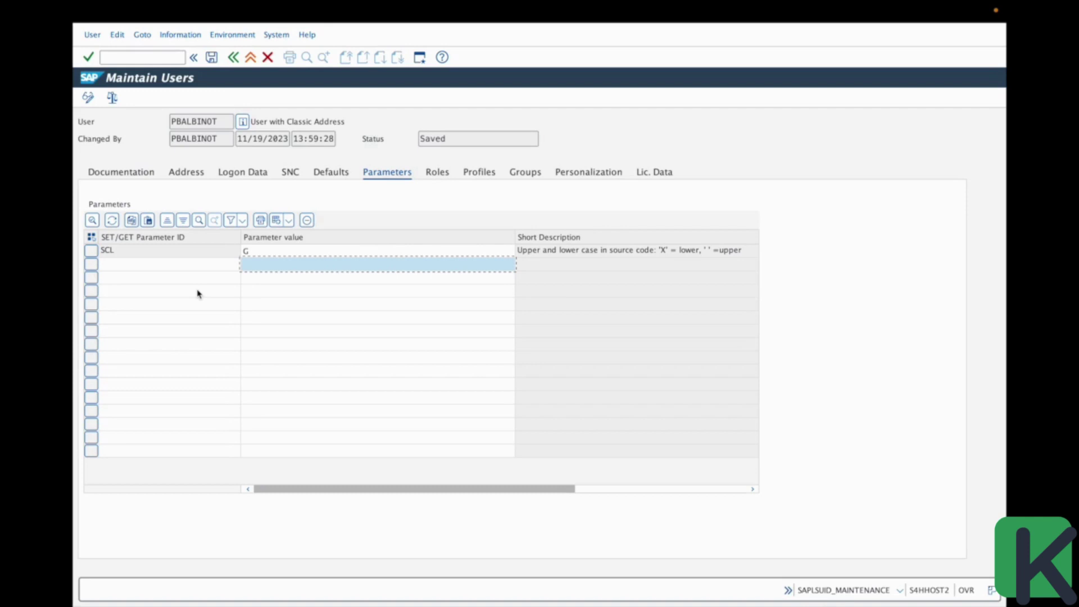
{"action": "left_click", "coordinate": [173, 269]}
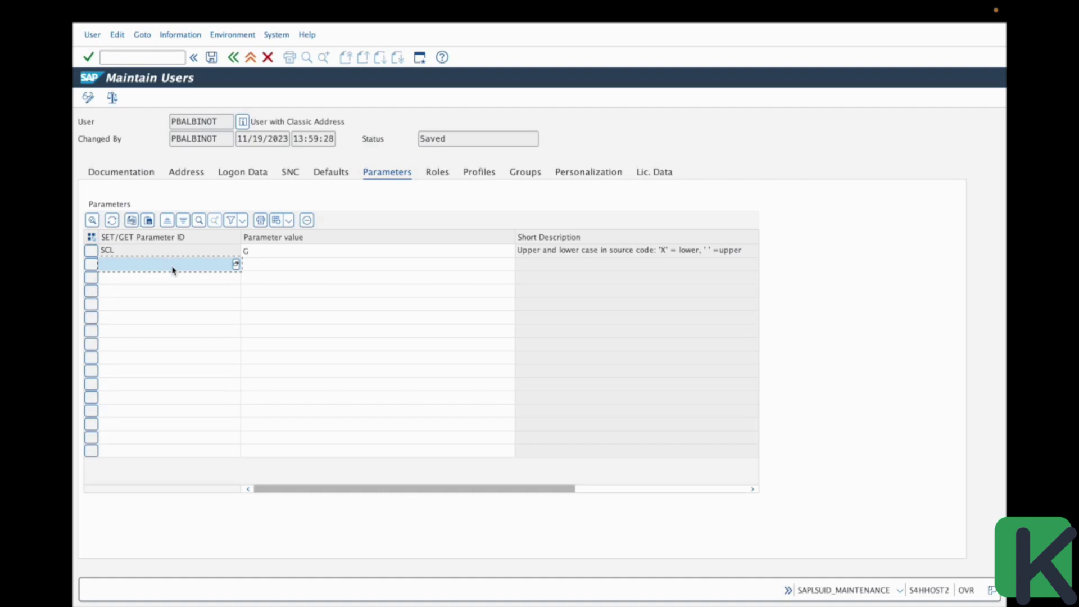
{"action": "left_click", "coordinate": [260, 266]}
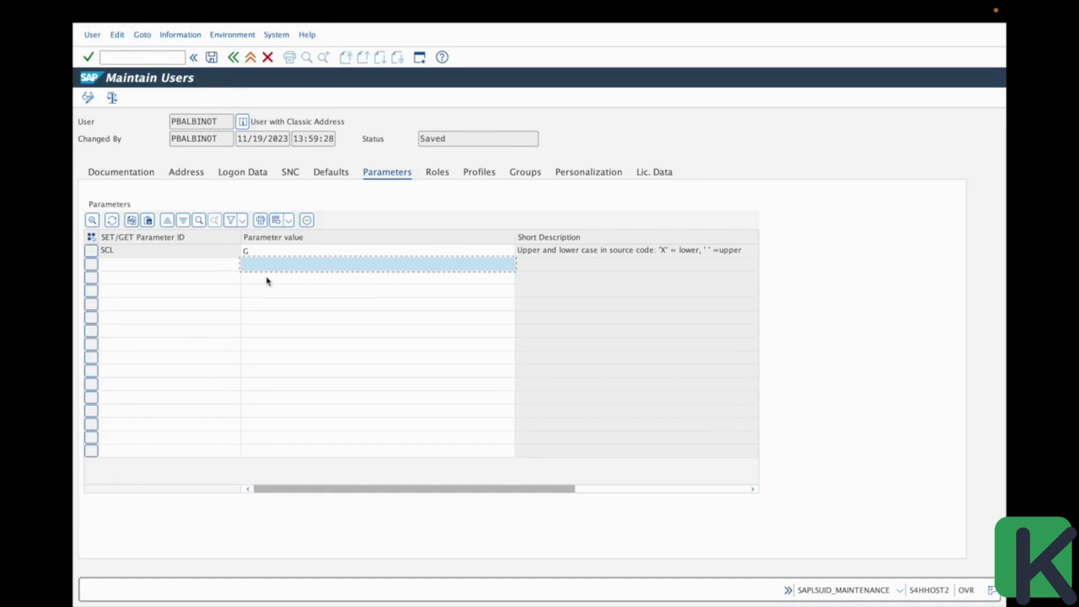
Step: Display the Roles tab and scroll to the end of the 49 SAP_BR_ role assignments
{"action": "left_click", "coordinate": [438, 172]}
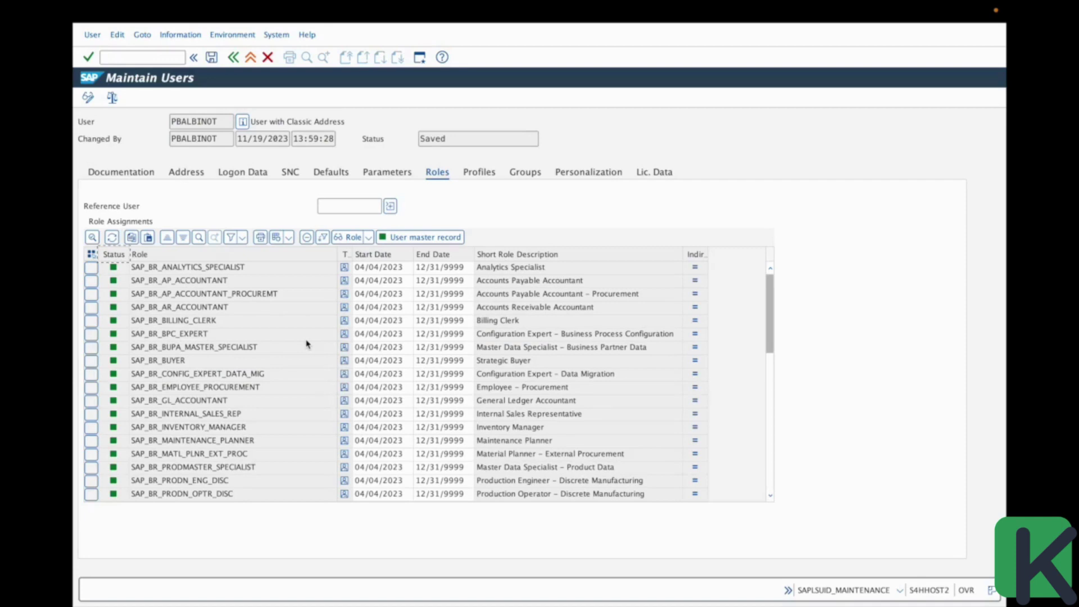
{"action": "scroll", "coordinate": [294, 366], "scroll_direction": "down", "scroll_amount": 10}
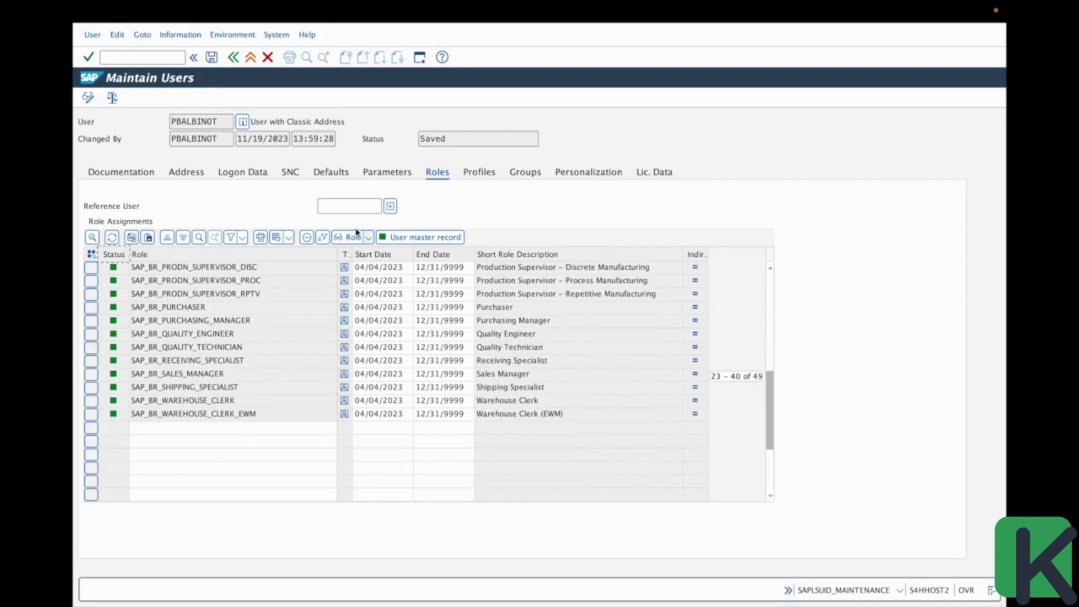
{"action": "left_click", "coordinate": [171, 430]}
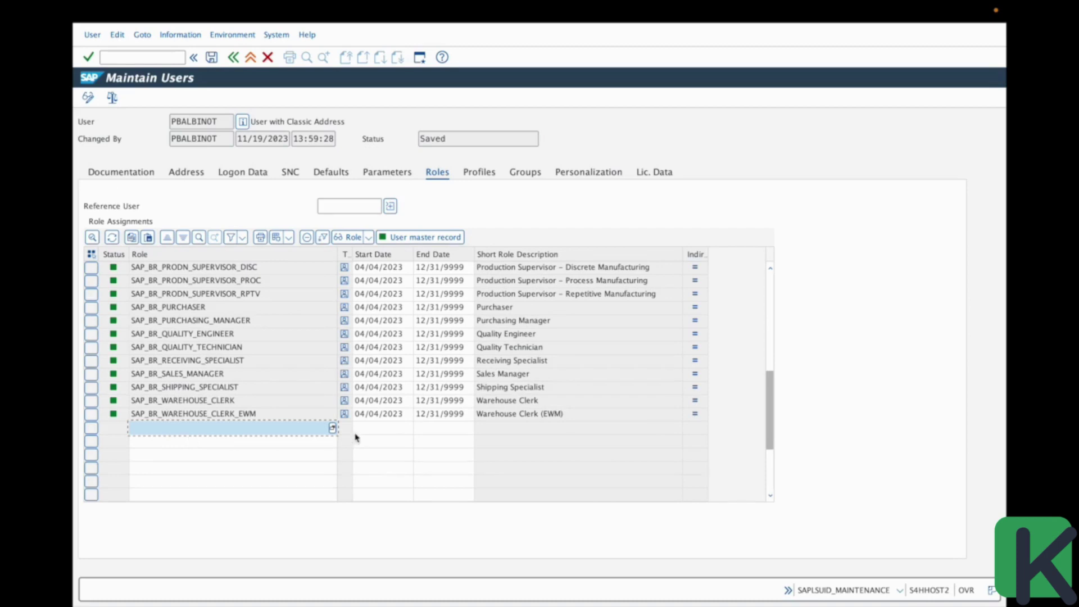
{"action": "left_click", "coordinate": [379, 431]}
{"action": "left_click", "coordinate": [456, 433]}
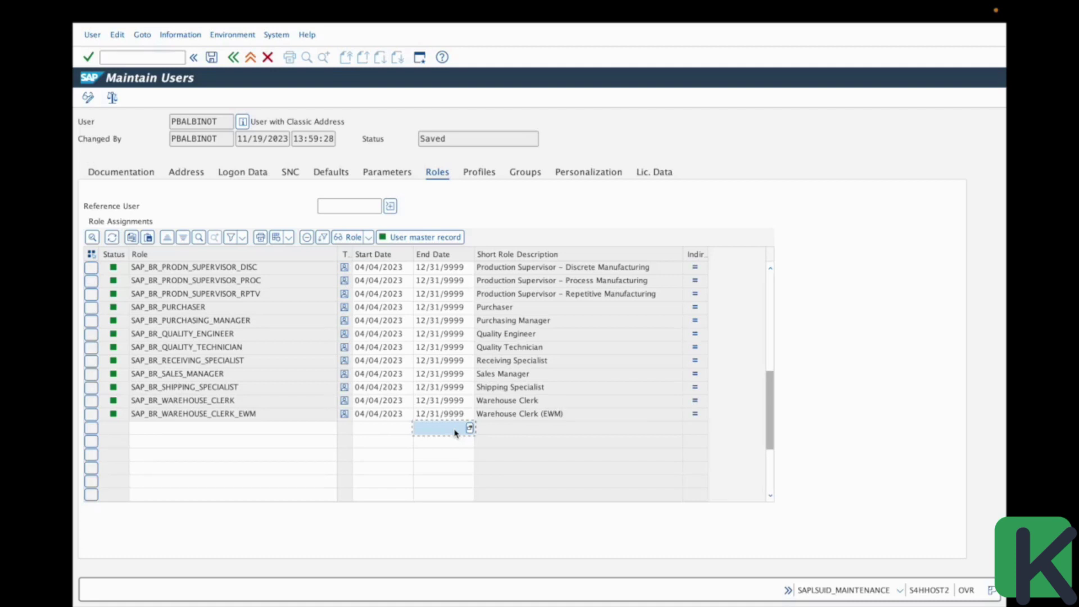
{"action": "left_click", "coordinate": [455, 430]}
{"action": "type", "text": "3112"}
{"action": "key", "text": "BackSpace"}
{"action": "key", "text": "BackSpace"}
{"action": "key", "text": "BackSpace"}
{"action": "key", "text": "BackSpace"}
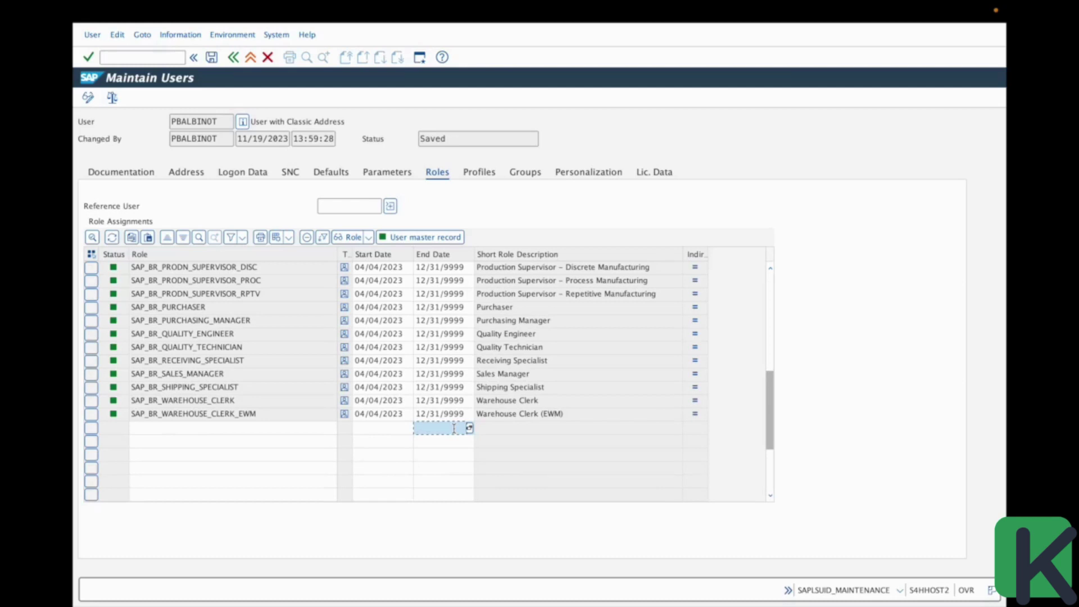